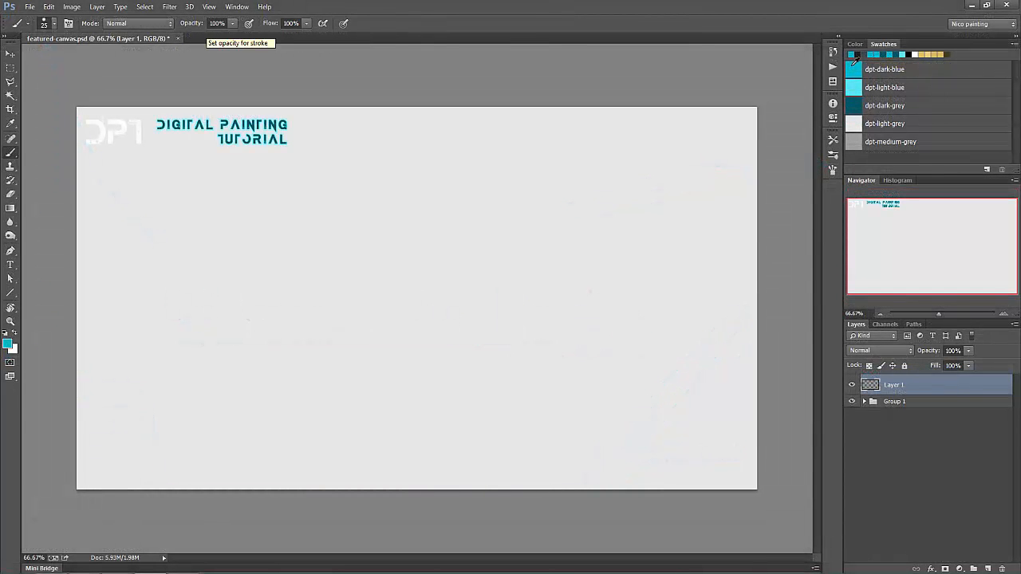
- Choose the Hard Round brush and paint a long rising stroke across the upper part of the canvas
{"action": "right_click", "coordinate": [330, 224]}
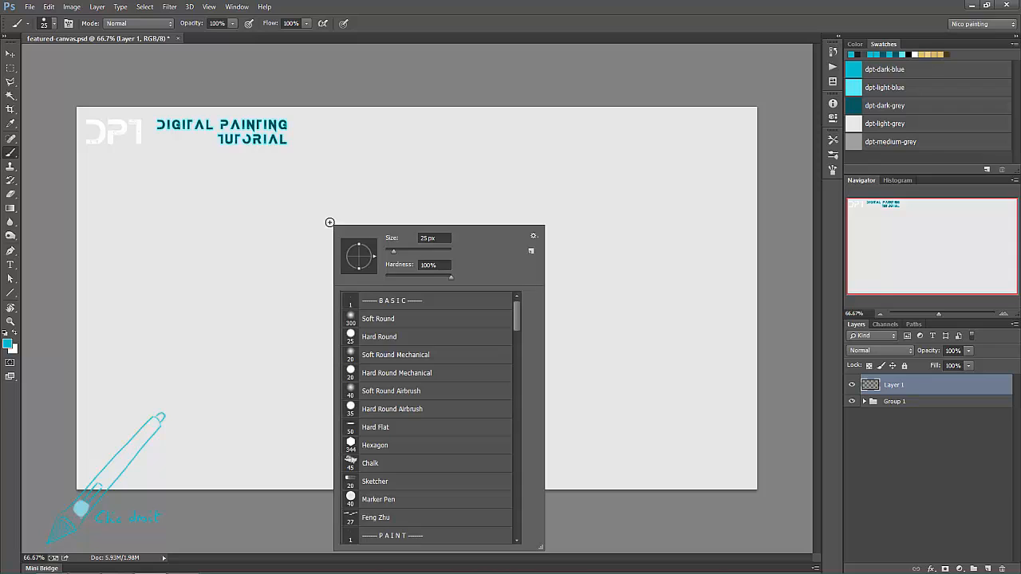
{"action": "double_click", "coordinate": [379, 338]}
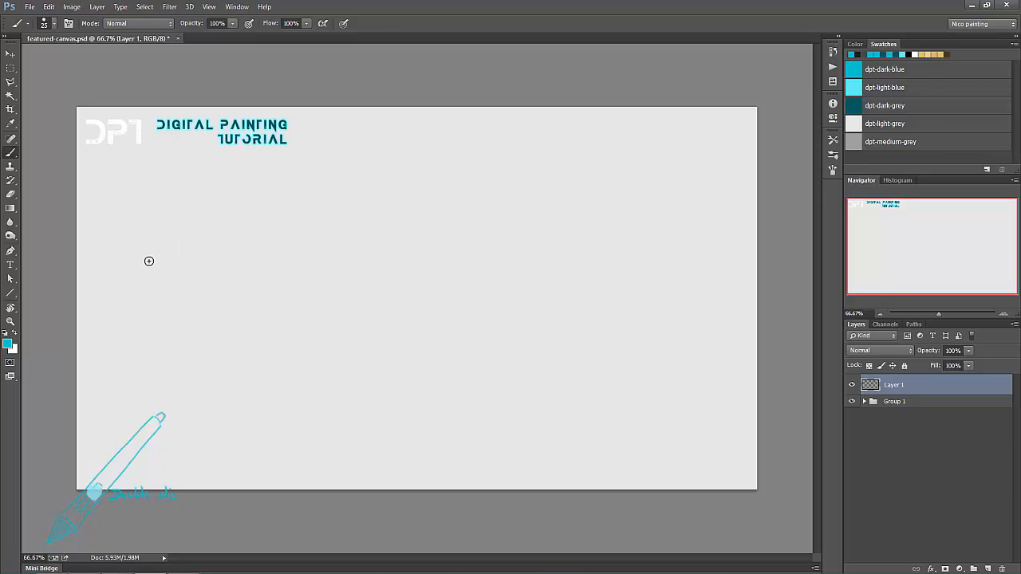
{"action": "mouse_move", "coordinate": [144, 265]}
{"action": "left_mouse_down"}
{"action": "mouse_move", "coordinate": [405, 202]}
{"action": "mouse_move", "coordinate": [517, 184]}
{"action": "left_mouse_up"}
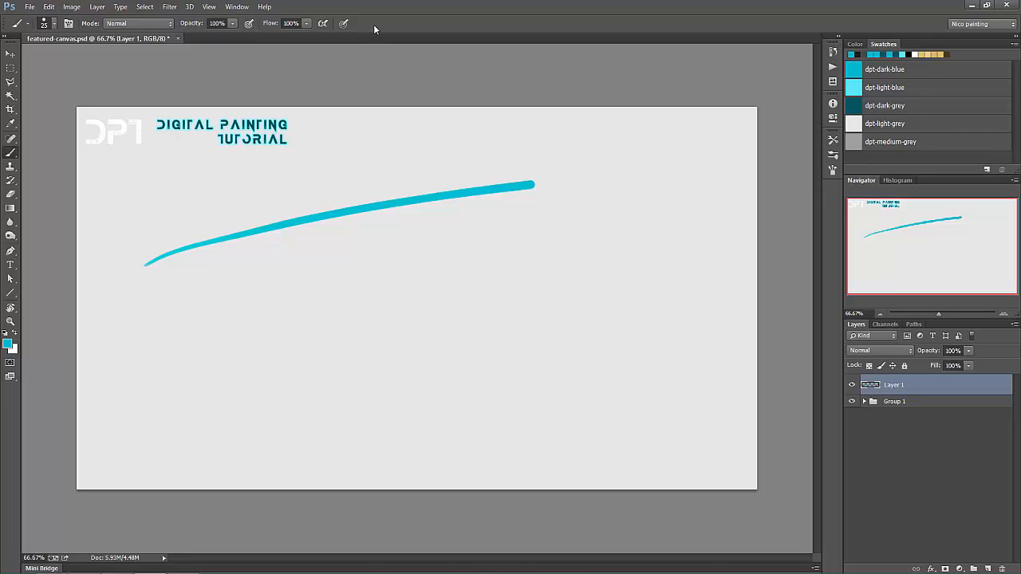
- Lower the brush opacity and paint a faint rising stroke below the first one
{"action": "left_click", "coordinate": [232, 24]}
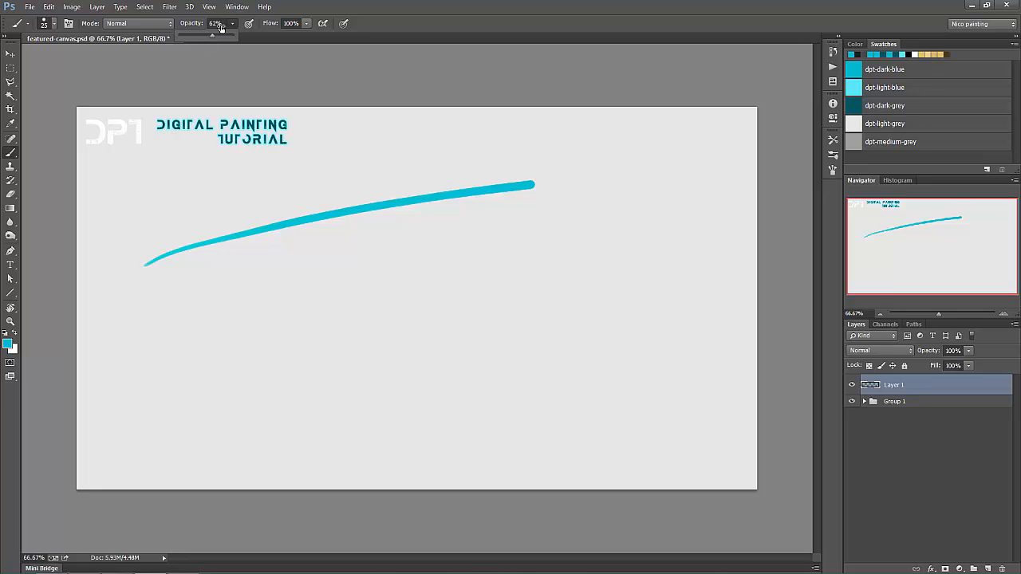
{"action": "mouse_move", "coordinate": [216, 28]}
{"action": "left_mouse_down"}
{"action": "mouse_move", "coordinate": [227, 32]}
{"action": "mouse_move", "coordinate": [214, 33]}
{"action": "left_mouse_up"}
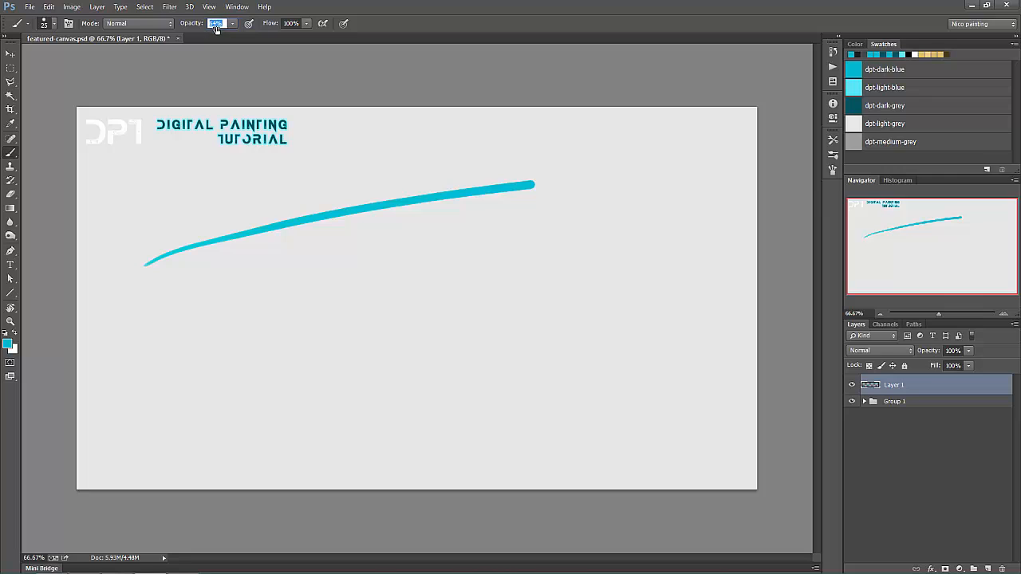
{"action": "left_click_drag", "start_coordinate": [217, 29], "coordinate": [184, 51]}
{"action": "left_click_drag", "start_coordinate": [134, 382], "coordinate": [500, 279]}
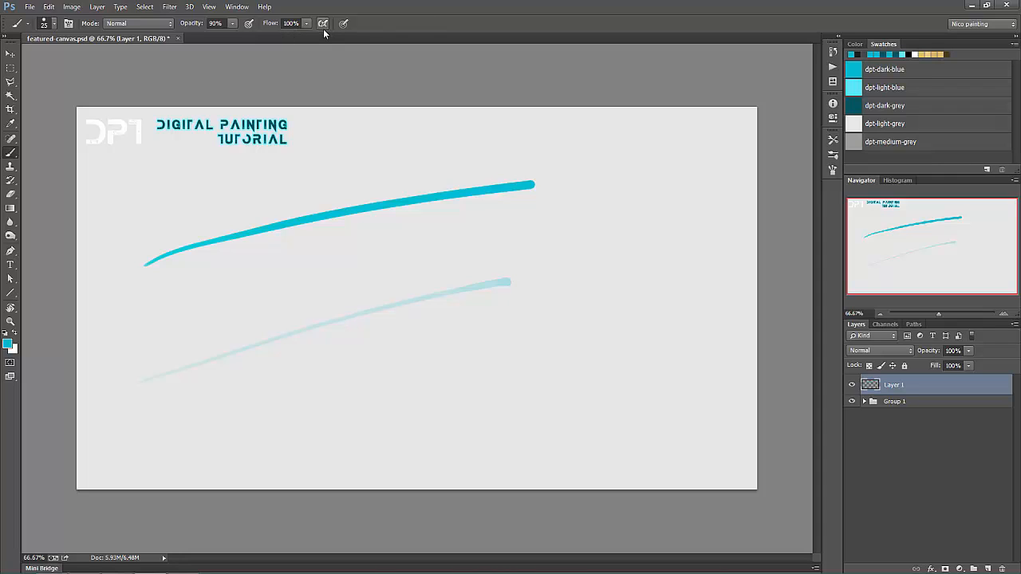
- Set the brush opacity to 100% and paint a shorter solid stroke below the faint one
{"action": "key", "text": "9"}
{"action": "left_click", "coordinate": [232, 25]}
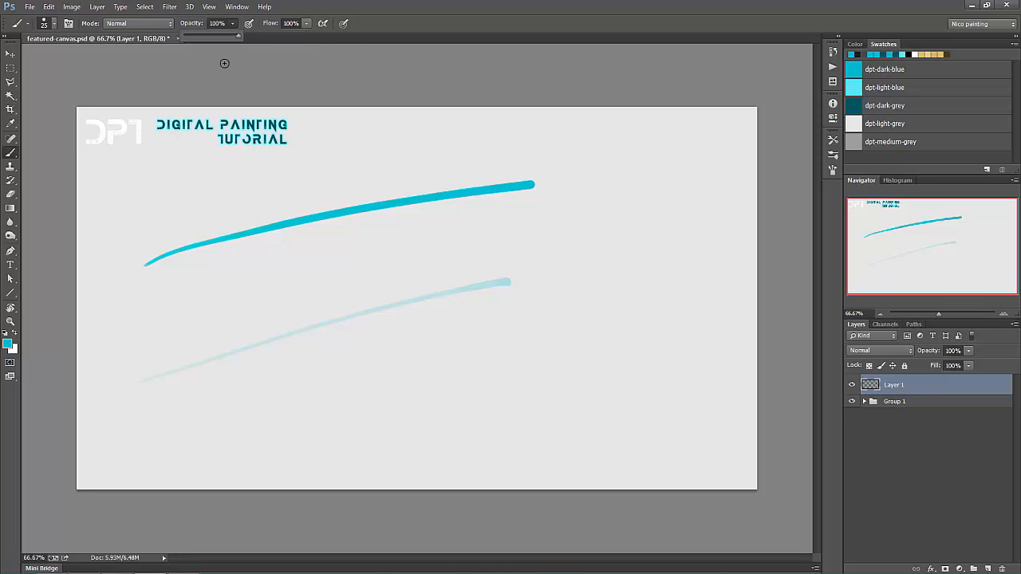
{"action": "left_click", "coordinate": [379, 21]}
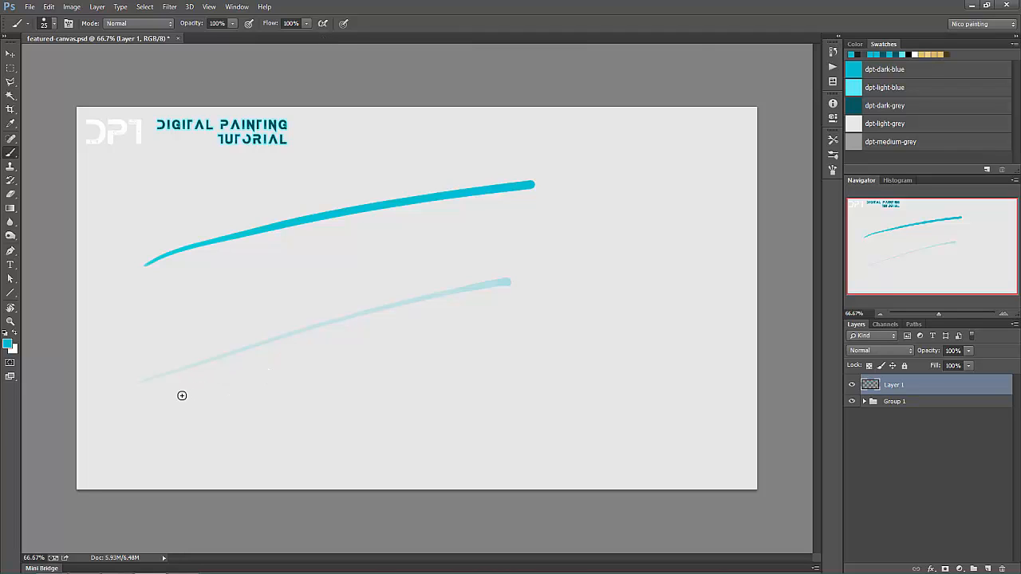
{"action": "left_click_drag", "start_coordinate": [174, 401], "coordinate": [404, 353]}
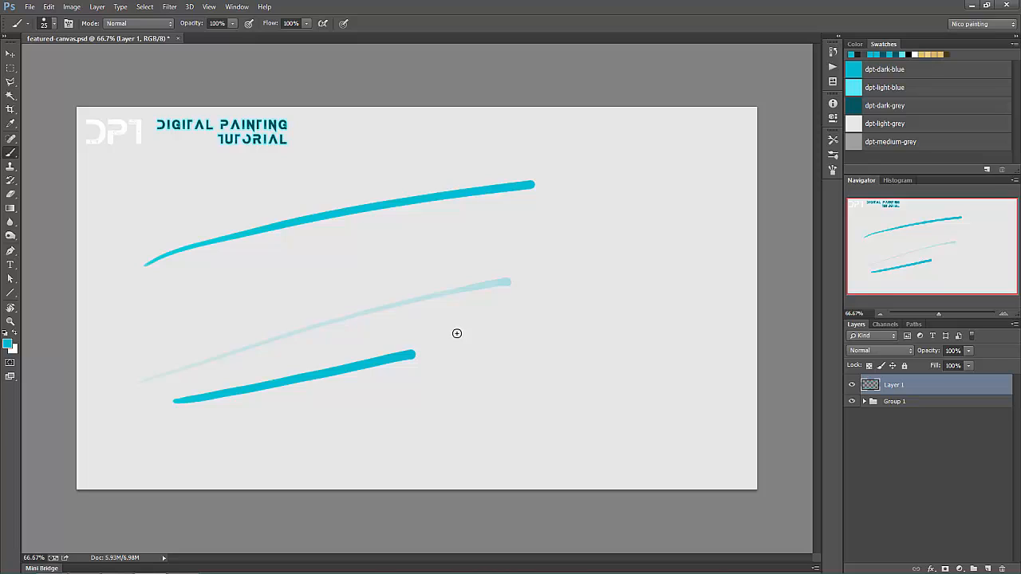
- Stamp a small dot beside the lowest stroke, enlarge the brush to 150 px and stamp a faint dot and a large solid one
{"action": "left_click", "coordinate": [441, 396]}
{"action": "key", "text": "bracketright"}
{"action": "key", "text": "bracketright"}
{"action": "key", "text": "bracketright"}
{"action": "key", "text": "bracketright"}
{"action": "key", "text": "bracketright"}
{"action": "key", "text": "bracketright"}
{"action": "key", "text": "bracketright"}
{"action": "left_click", "coordinate": [507, 337]}
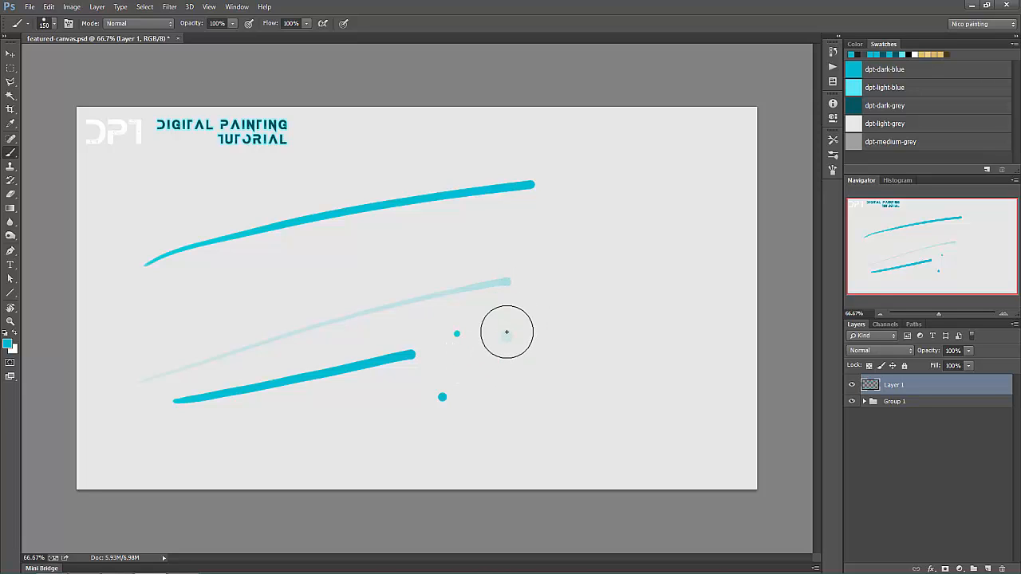
{"action": "left_click", "coordinate": [496, 398]}
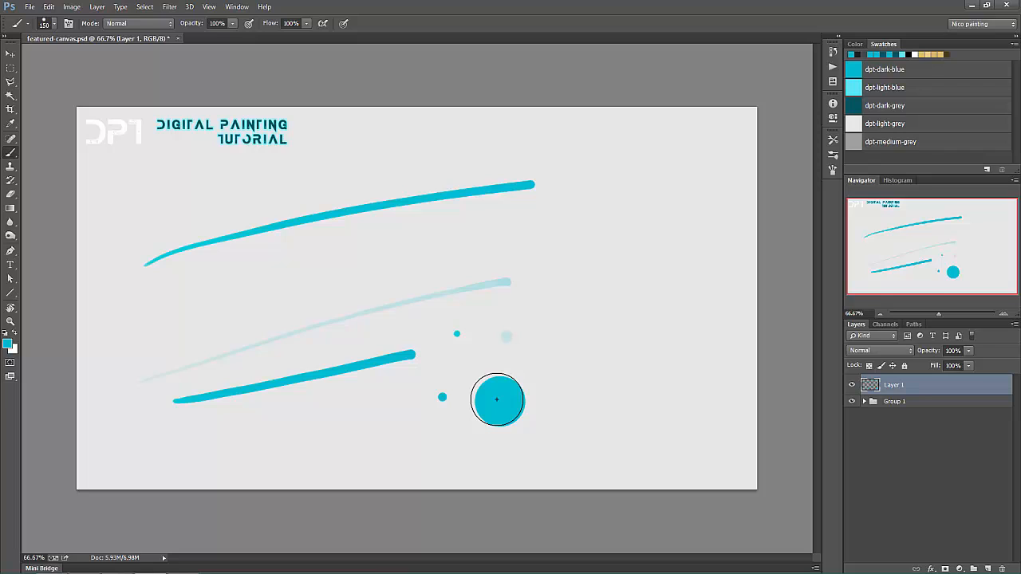
- Enable airbrush-style build-up and stamp a large solid dot below the end of the uppermost stroke
{"action": "left_click", "coordinate": [323, 24]}
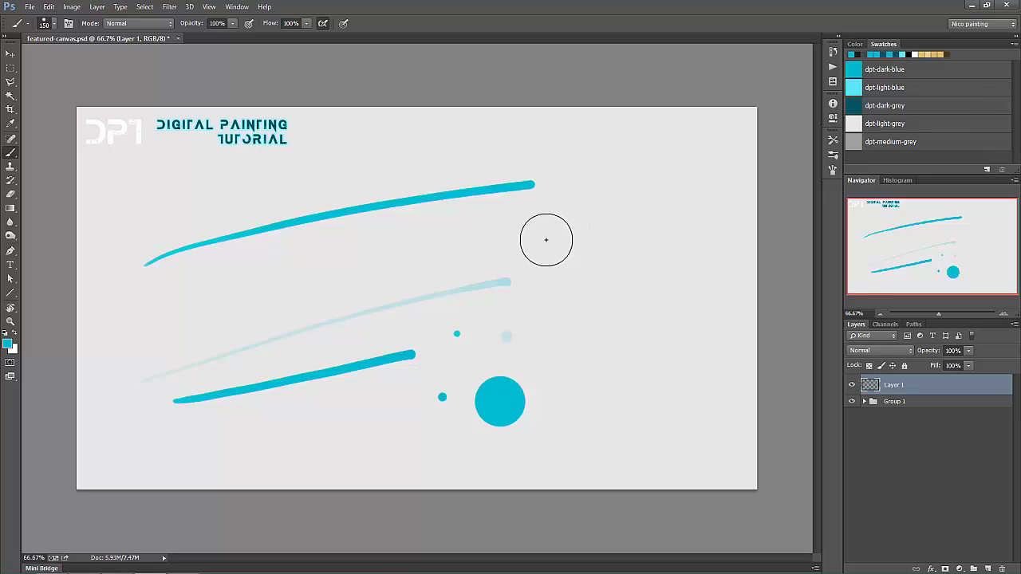
{"action": "left_click_drag", "start_coordinate": [549, 239], "coordinate": [549, 243]}
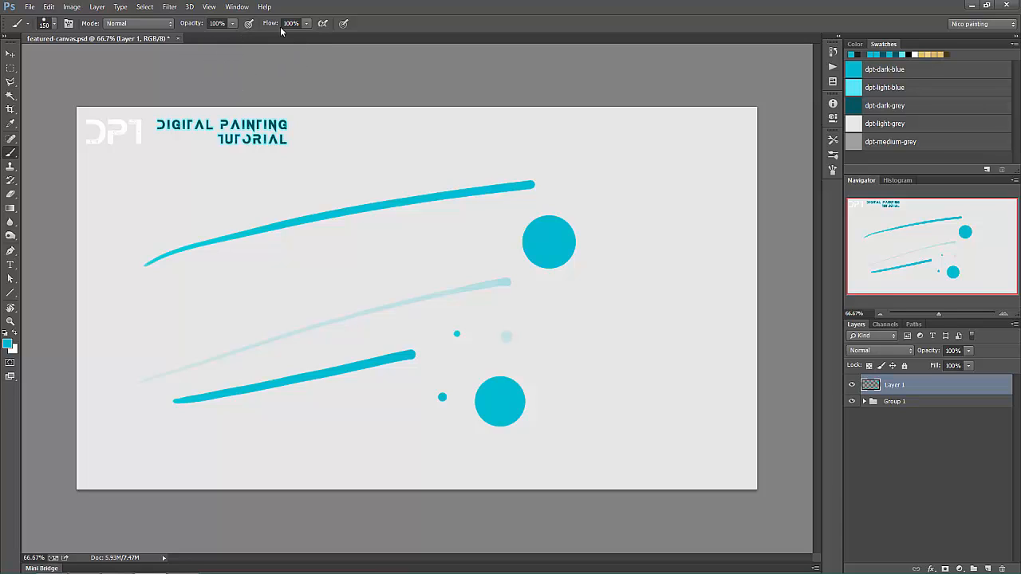
- Set the brush opacity to 19% and paint a broad translucent stroke above the uppermost line
{"action": "left_click", "coordinate": [232, 23]}
{"action": "left_click_drag", "start_coordinate": [189, 37], "coordinate": [185, 38]}
{"action": "left_click", "coordinate": [151, 221]}
{"action": "left_click_drag", "start_coordinate": [147, 221], "coordinate": [408, 158]}
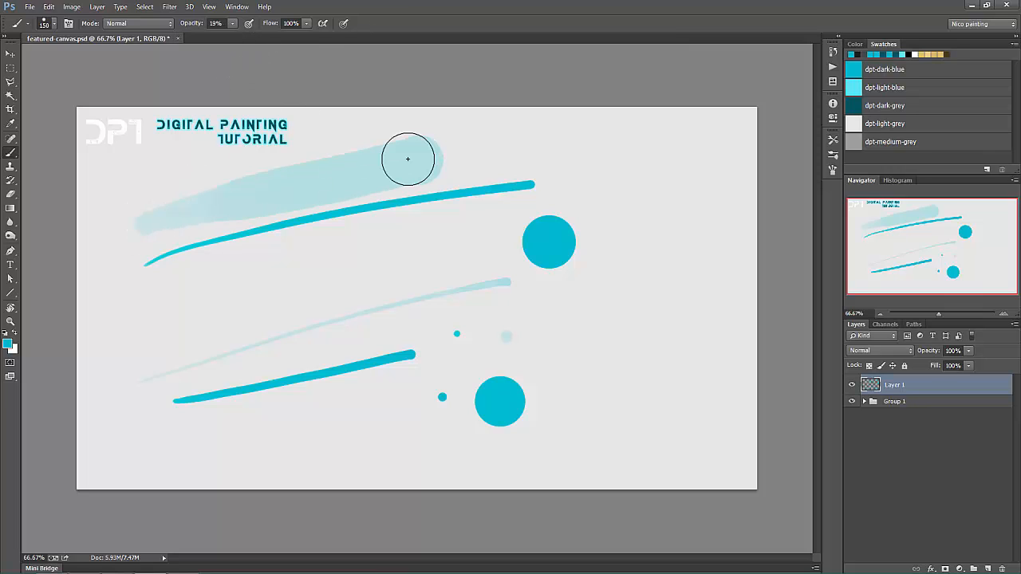
- Choose the Hard Flat brush and paint a wavy translucent stroke between the two upper lines
{"action": "right_click", "coordinate": [322, 263]}
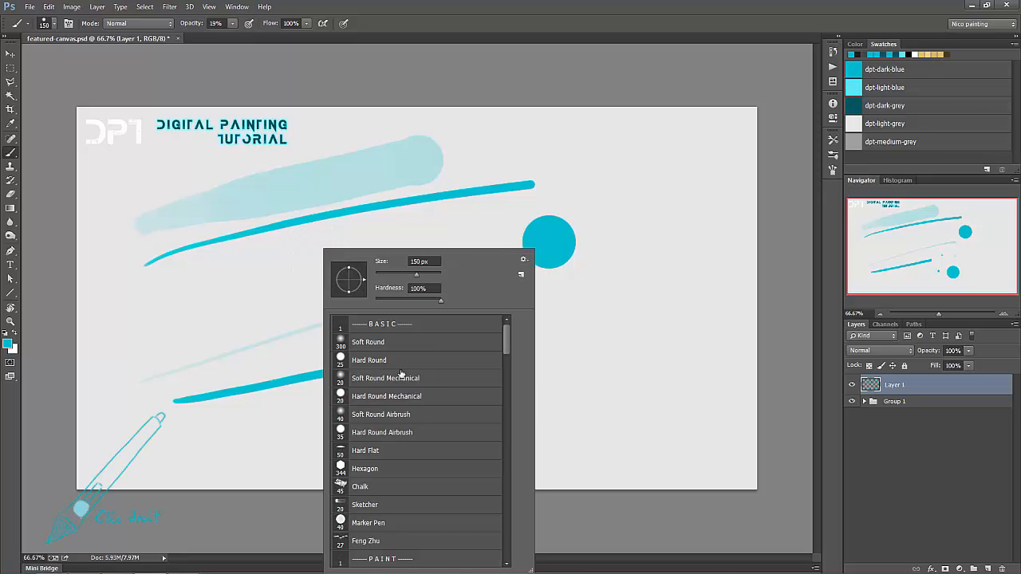
{"action": "double_click", "coordinate": [365, 451]}
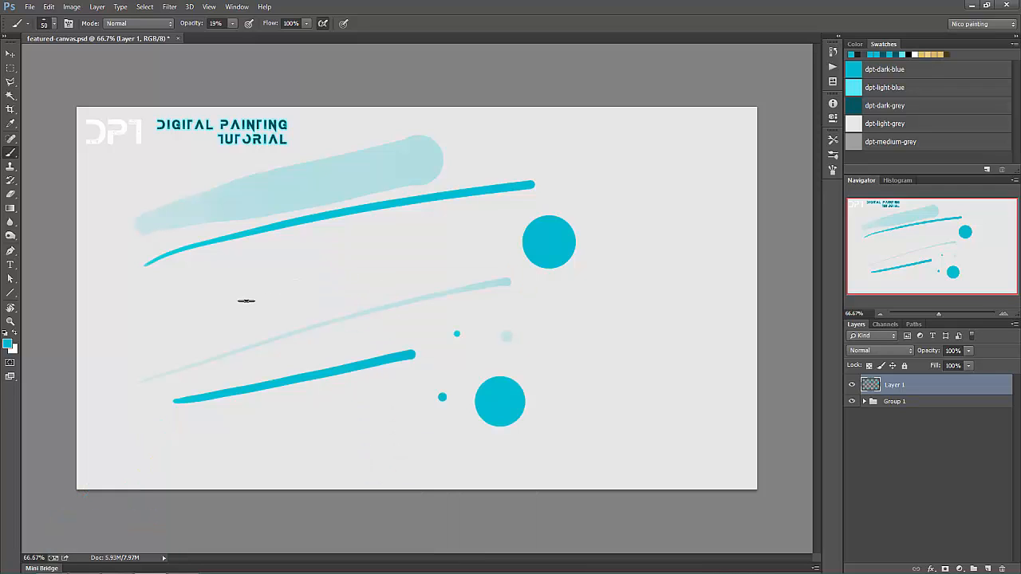
{"action": "mouse_move", "coordinate": [240, 300]}
{"action": "left_mouse_down"}
{"action": "mouse_move", "coordinate": [315, 252]}
{"action": "mouse_move", "coordinate": [443, 249]}
{"action": "left_mouse_up"}
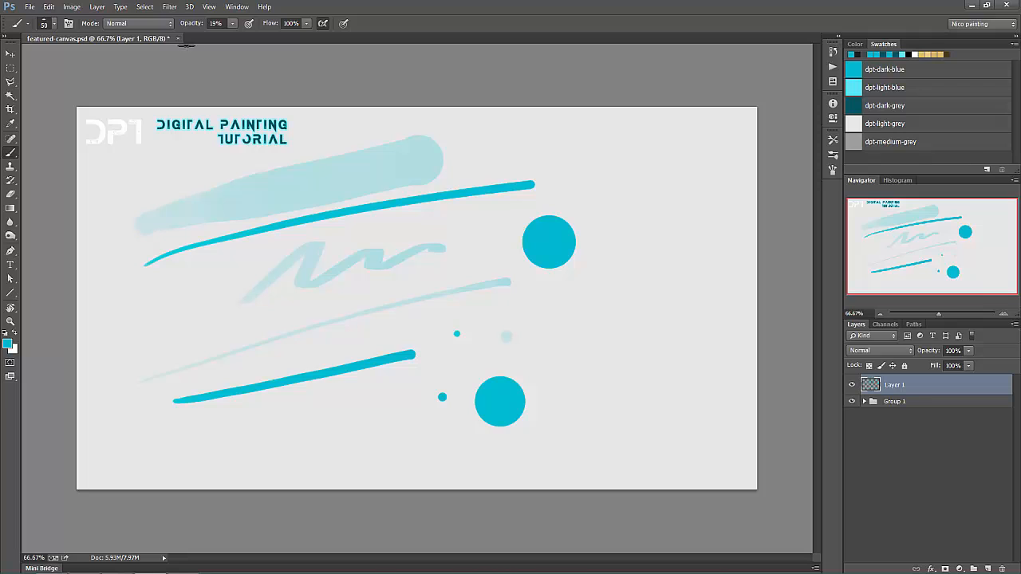
- Slightly increase the size of the Hard Flat brush
{"action": "left_click", "coordinate": [52, 24]}
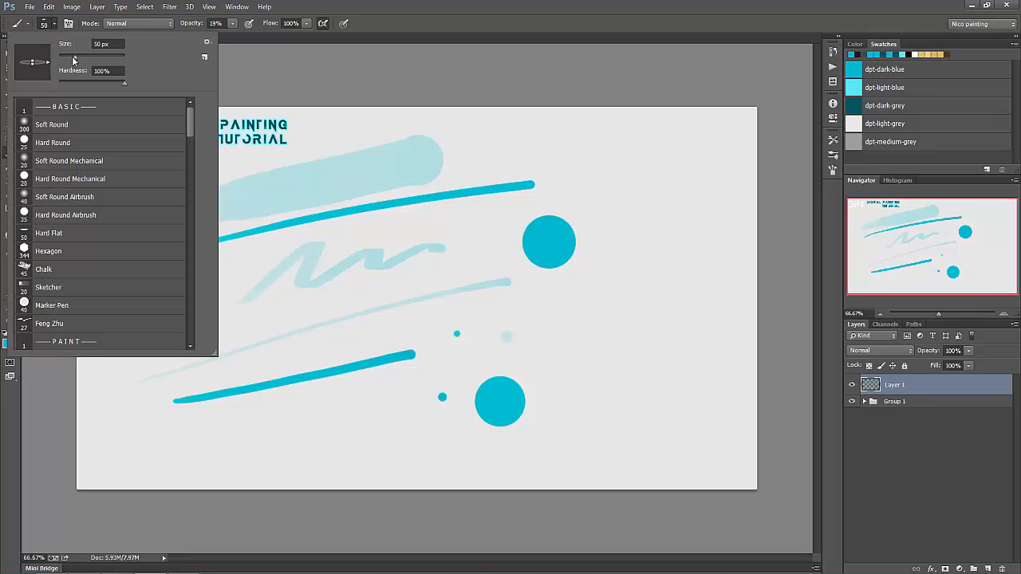
{"action": "mouse_move", "coordinate": [72, 60]}
{"action": "left_mouse_down"}
{"action": "mouse_move", "coordinate": [94, 60]}
{"action": "mouse_move", "coordinate": [75, 59]}
{"action": "left_mouse_up"}
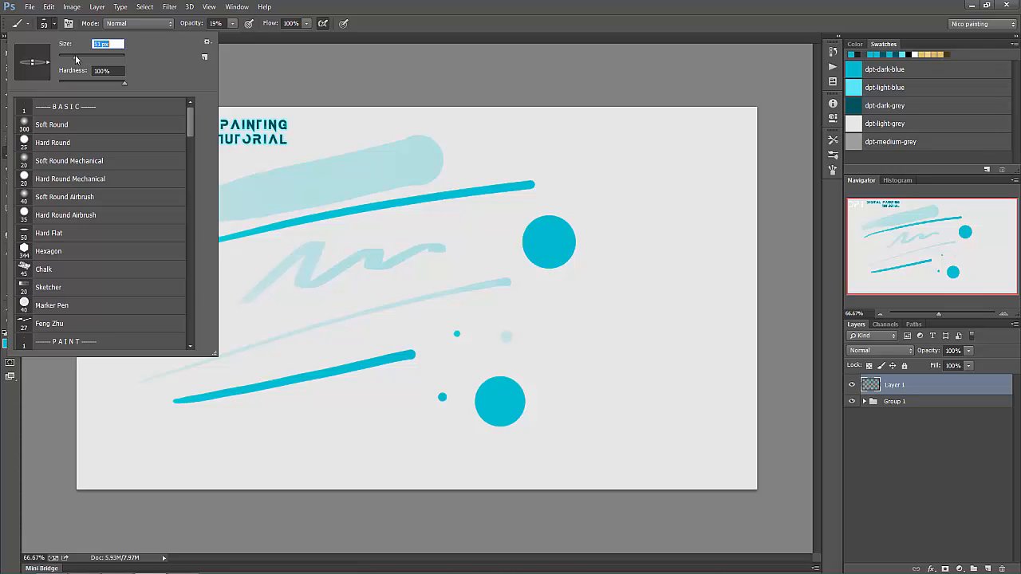